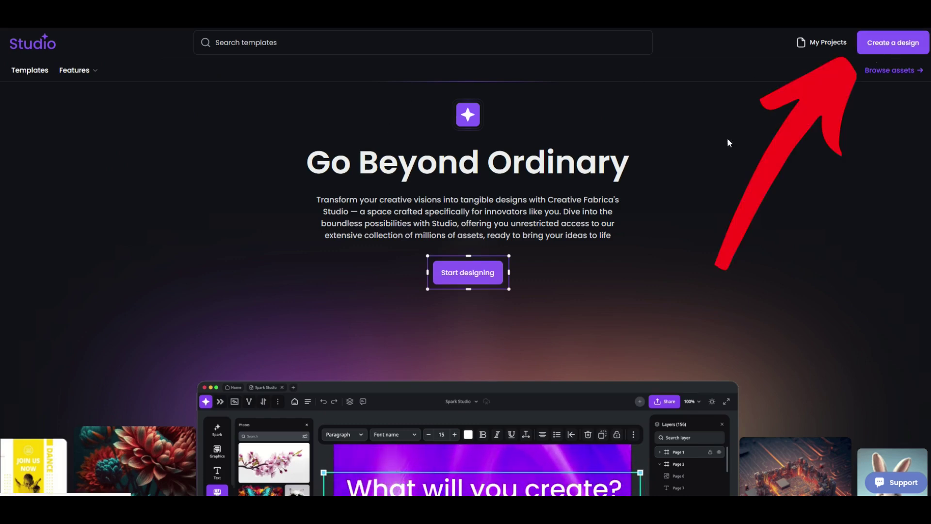
- Choose 'Start designing' on the Studio landing page to reach the app home dashboard
click(465, 277)
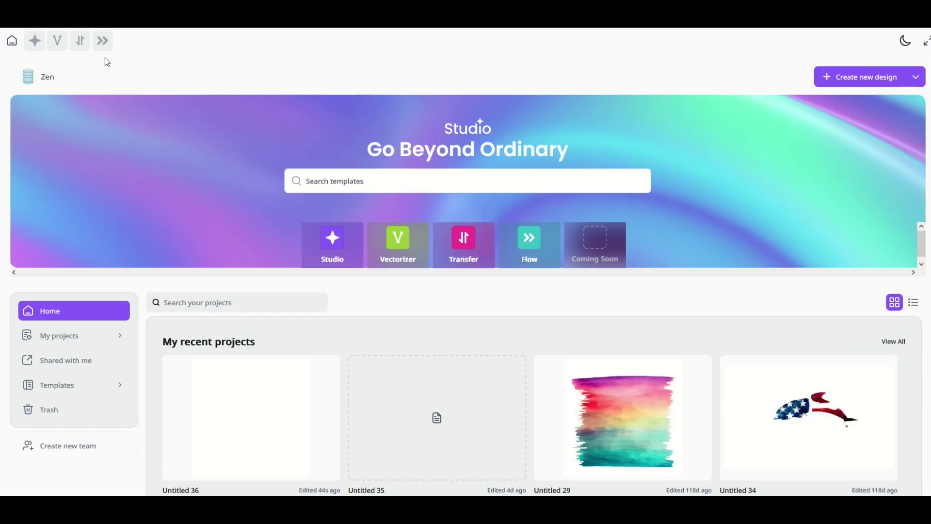
- Launch CF Flow from the Flow icon in the Studio top bar
mouse_move(103, 51)
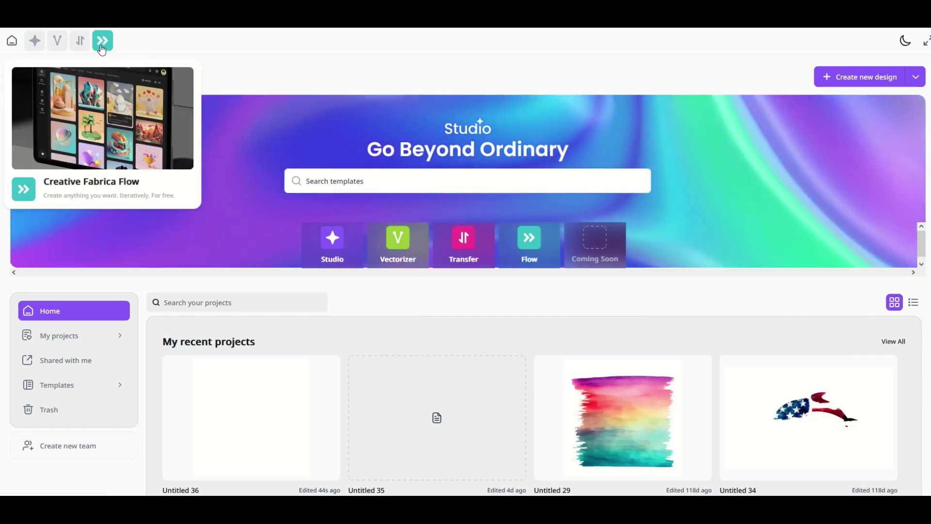
click(104, 45)
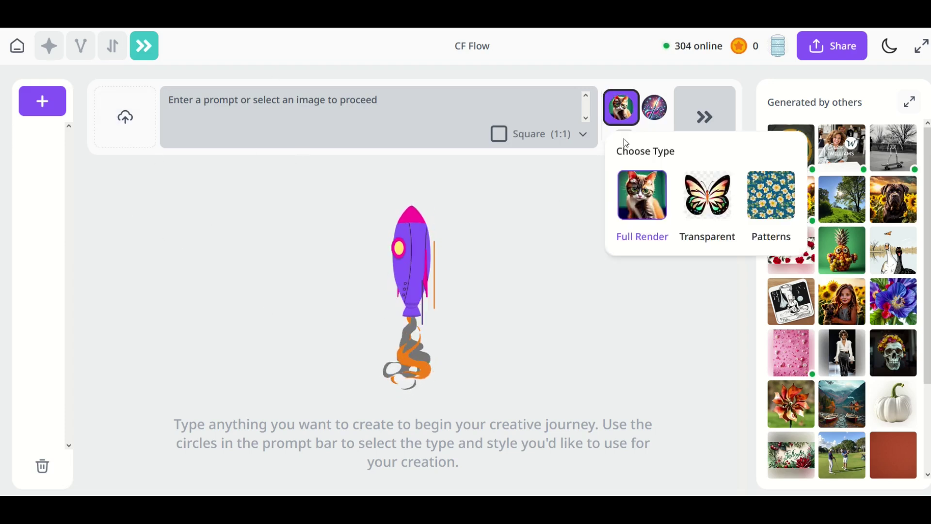
- Paste the line-art coloring-page prompt and add the 'cat wearing a top hat' suggestion
mouse_move(618, 121)
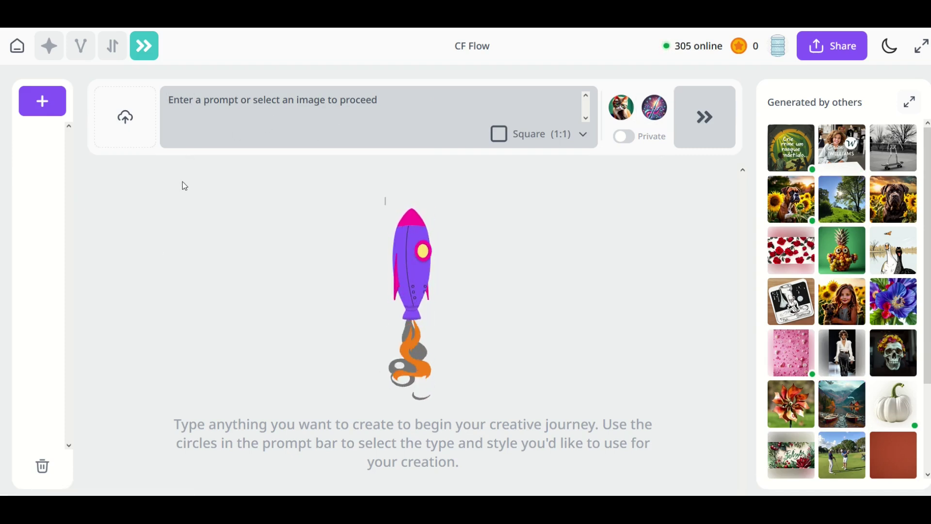
text(cat wearing a top hat coloring page, line art coloring page, coloring book outline)
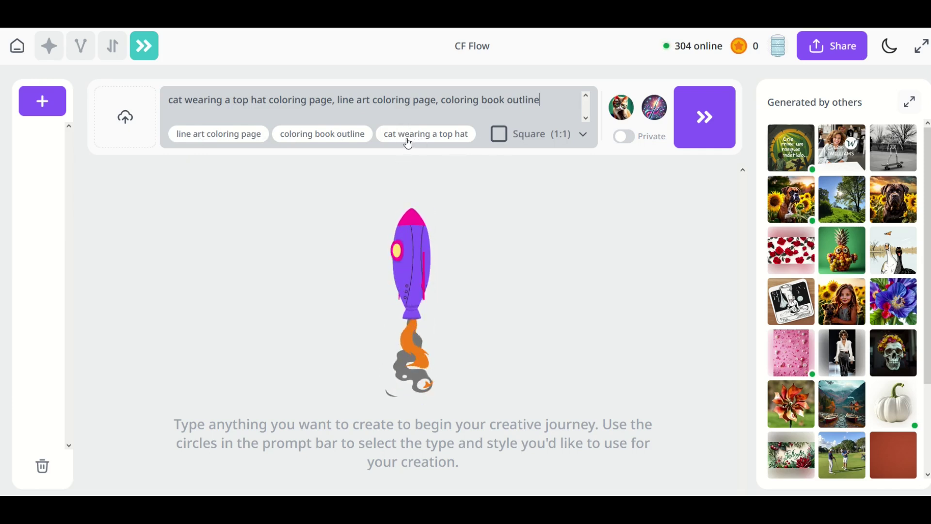
click(408, 139)
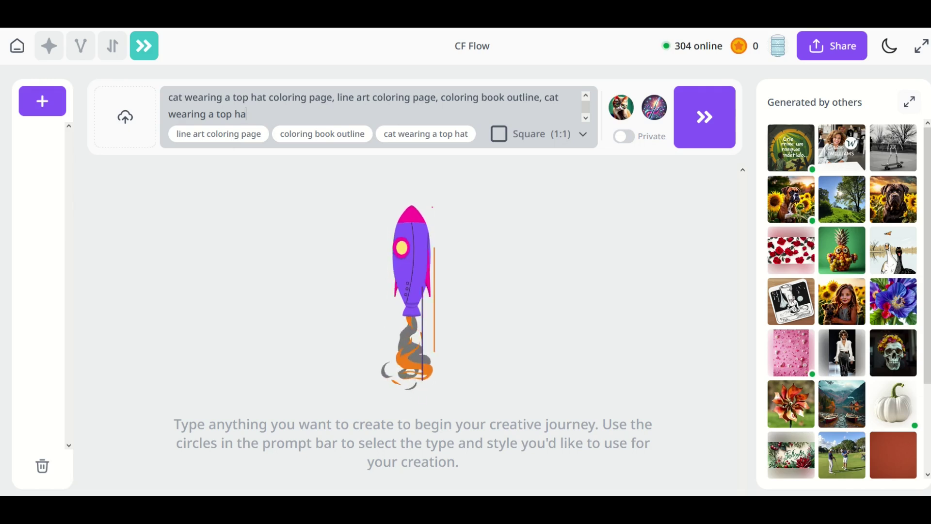
- Generate images from the cat prompt with Full Render type and MagicStyle style
click(621, 115)
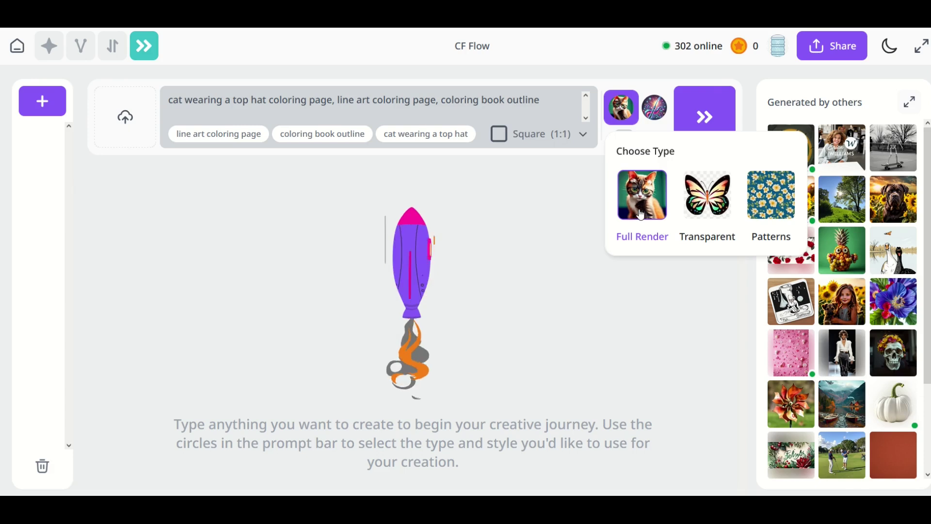
click(657, 113)
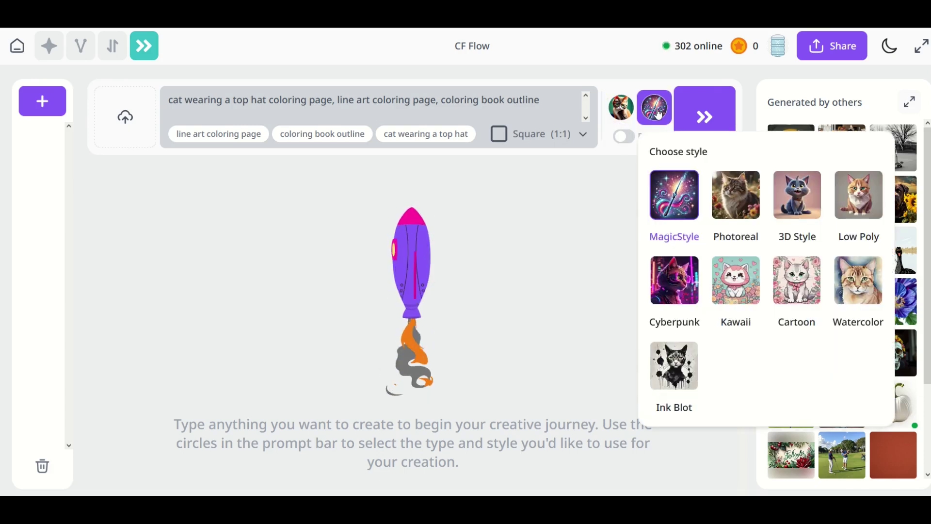
click(667, 210)
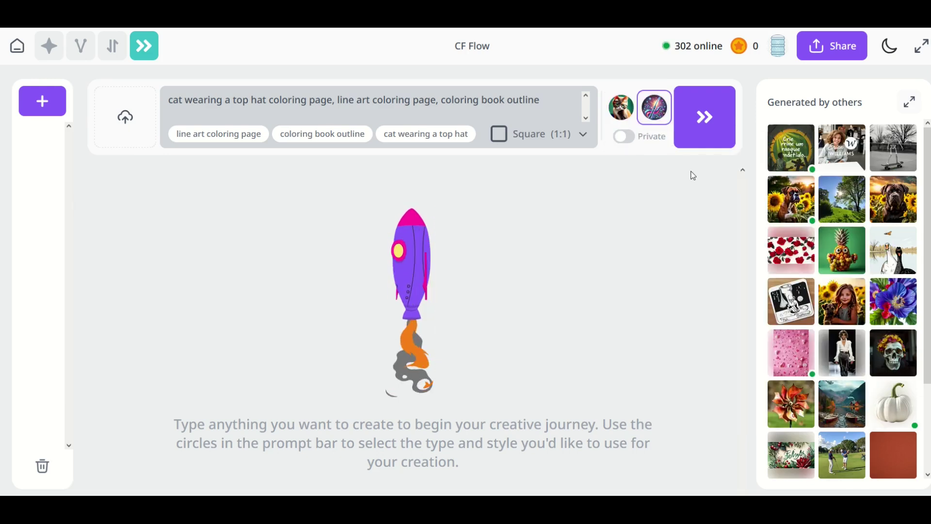
click(710, 123)
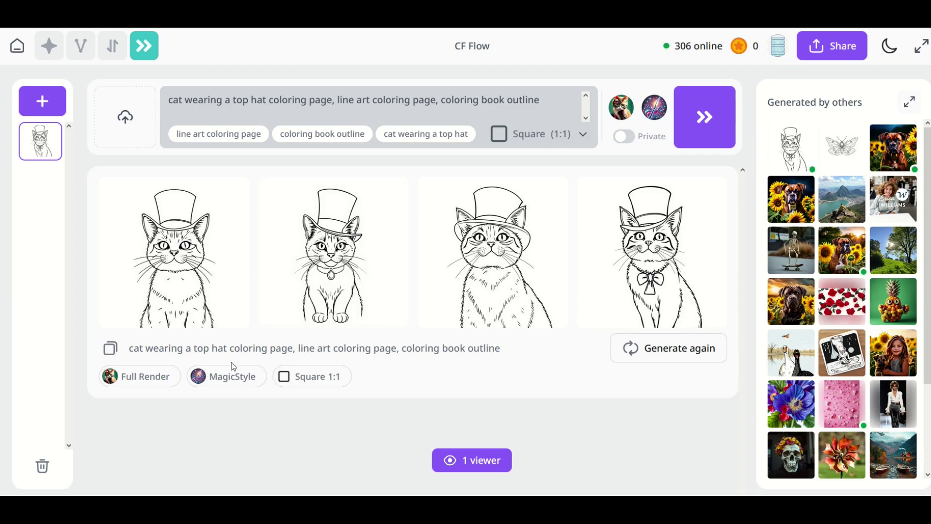
- Set the first top-hat cat drawing as the image prompt reference
click(238, 273)
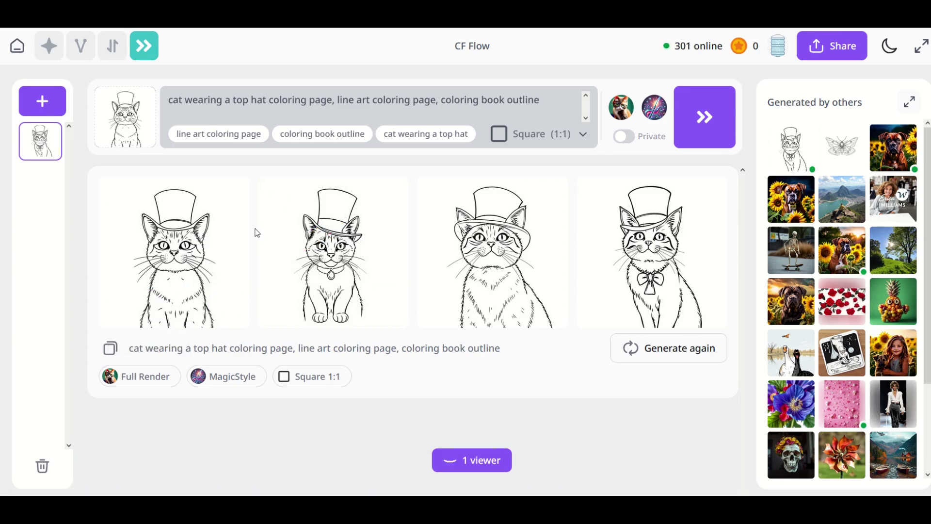
scroll(774, 239, down, 2)
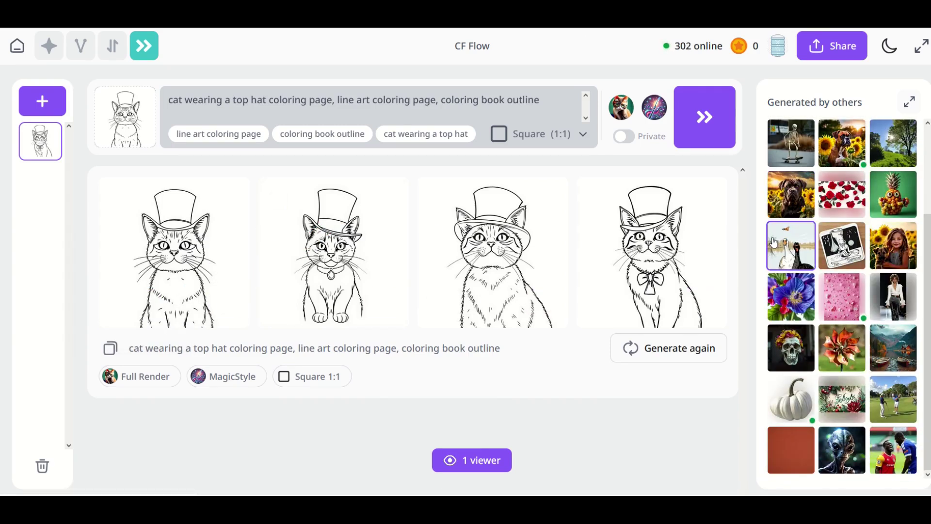
scroll(791, 403, up, 2)
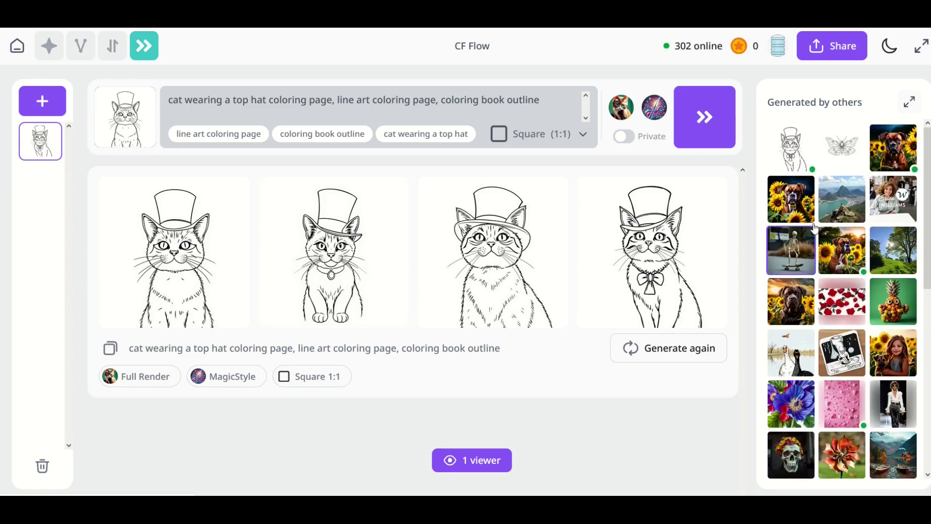
- Open another user's tarot moth line-art flow and browse its results
click(842, 160)
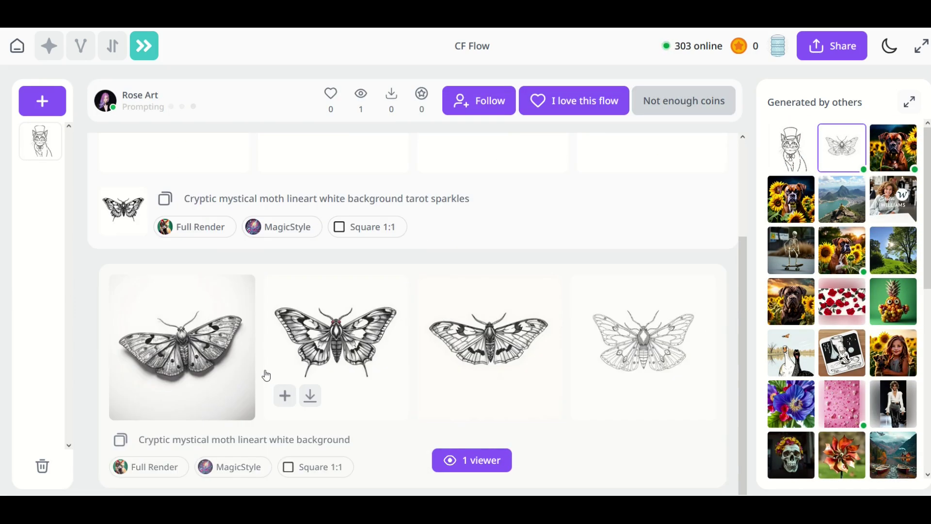
scroll(266, 375, up, 3)
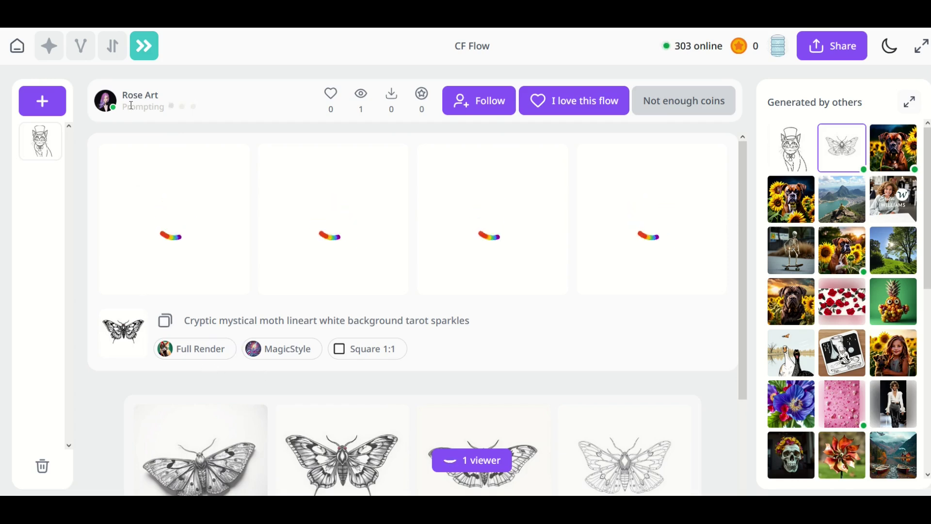
scroll(150, 230, down, 2)
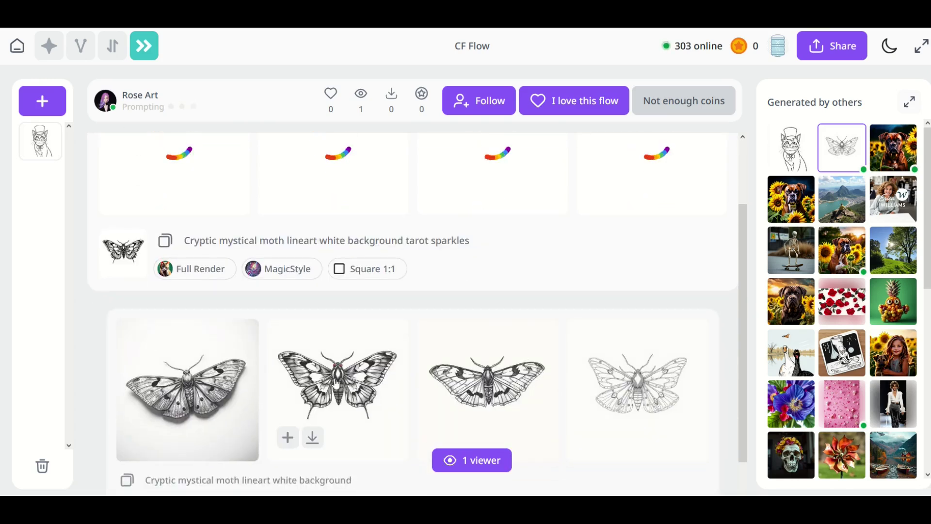
scroll(239, 332, up, 2)
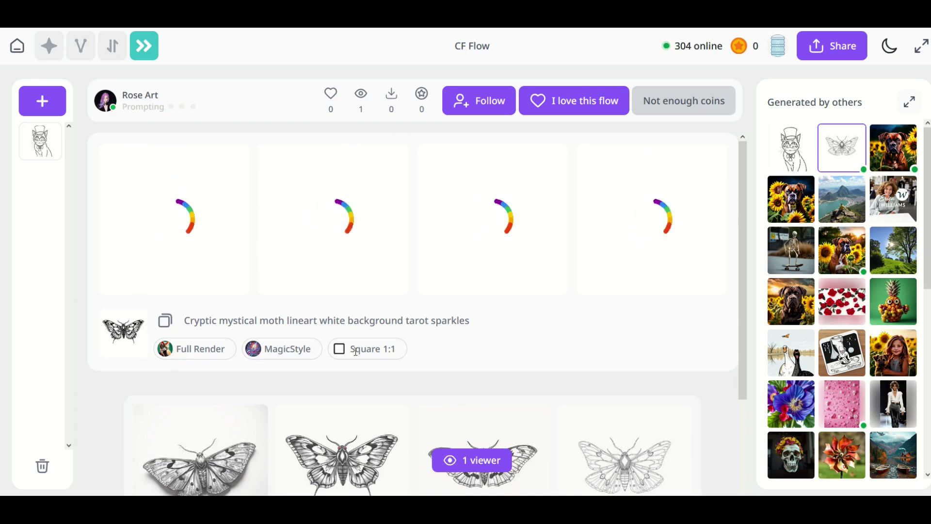
scroll(356, 351, down, 3)
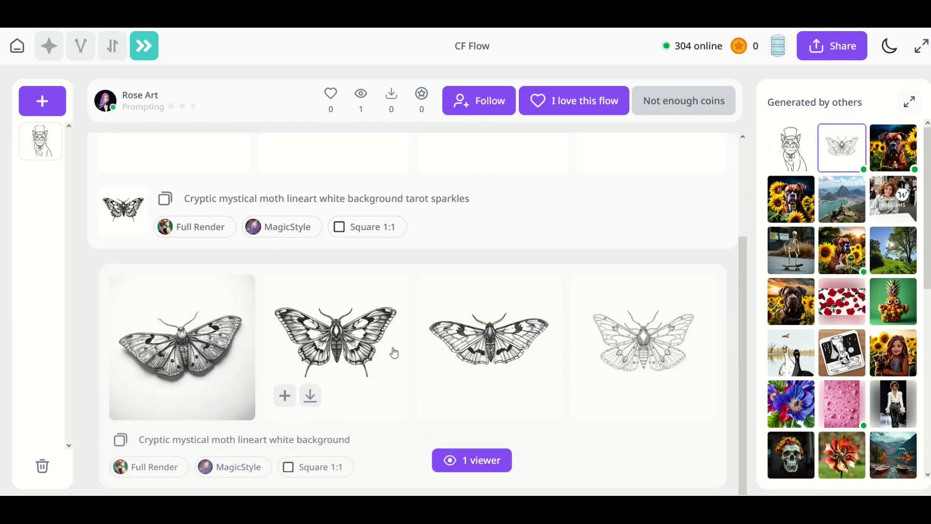
- Select the earlier moth prompt text and download the third tarot moth drawing
drag(148, 440, 292, 436)
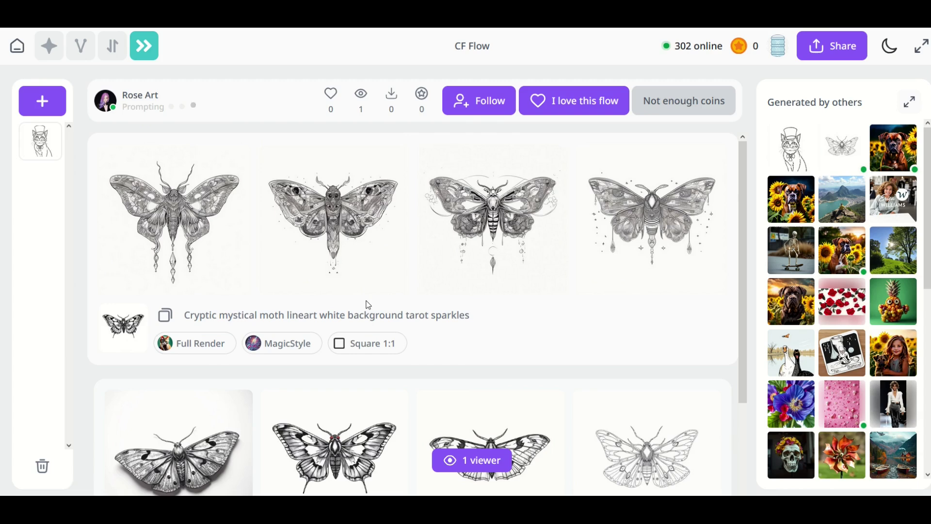
click(466, 269)
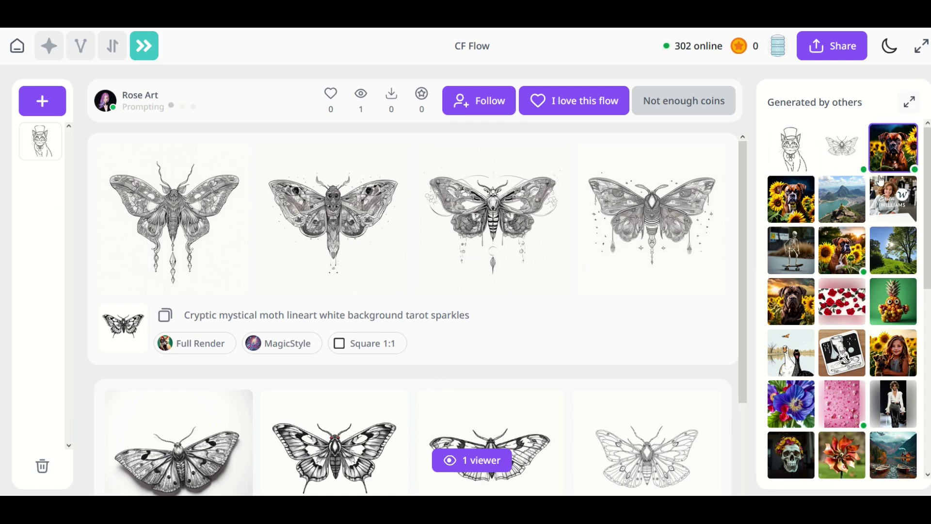
scroll(790, 255, down, 5)
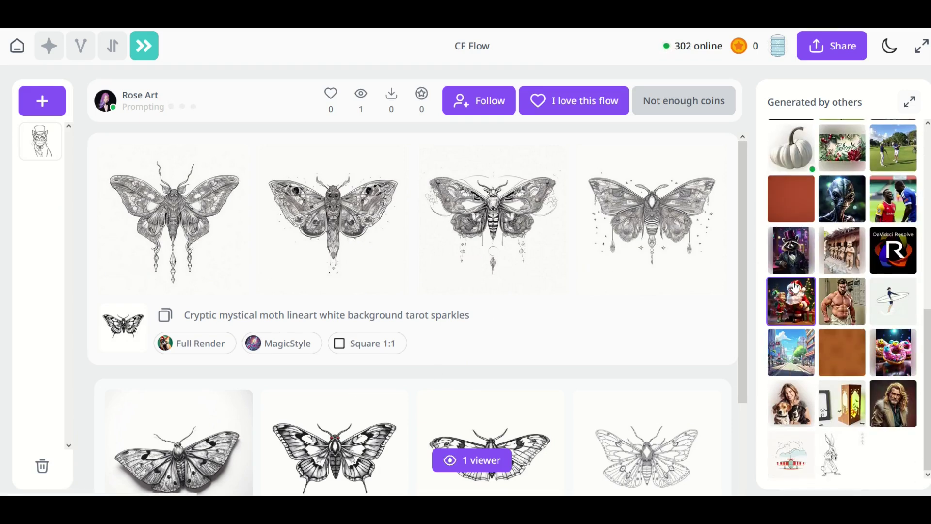
scroll(794, 287, down, 2)
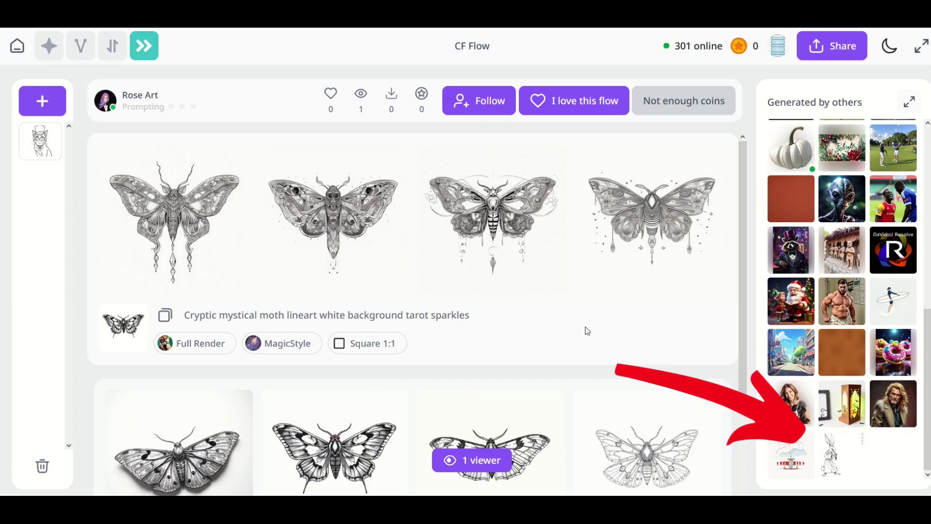
- View the kung fu hare flow, then come back to a blank prompt page
click(830, 452)
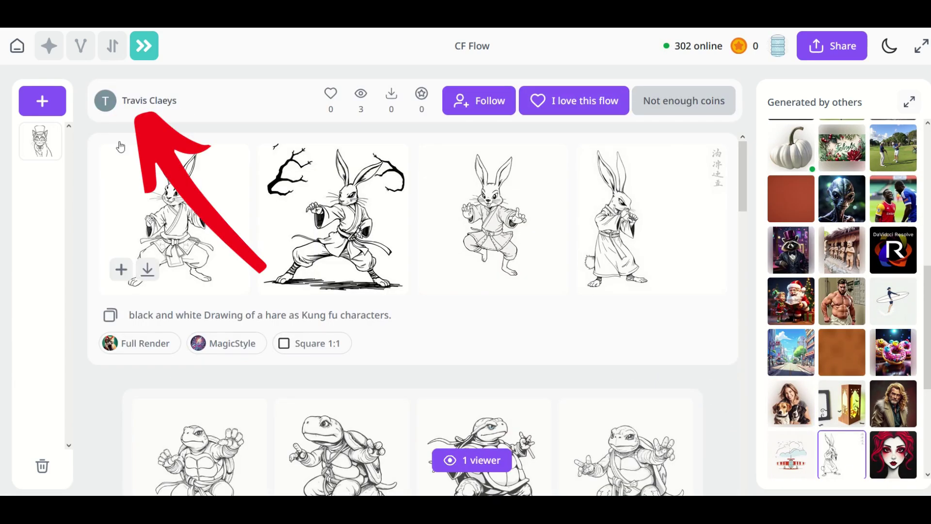
mouse_move(151, 259)
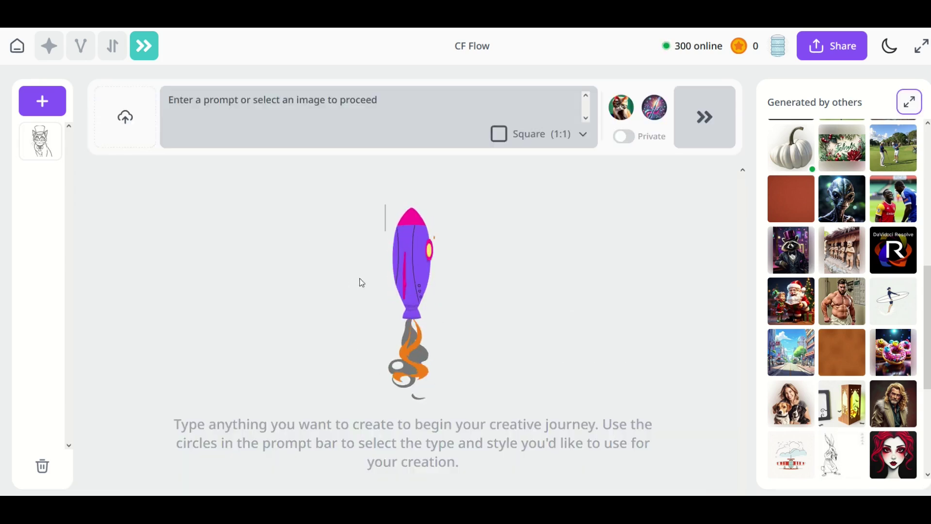
- Expand the Generated by others gallery to fill the workspace and browse it
click(908, 106)
scroll(373, 244, down, 5)
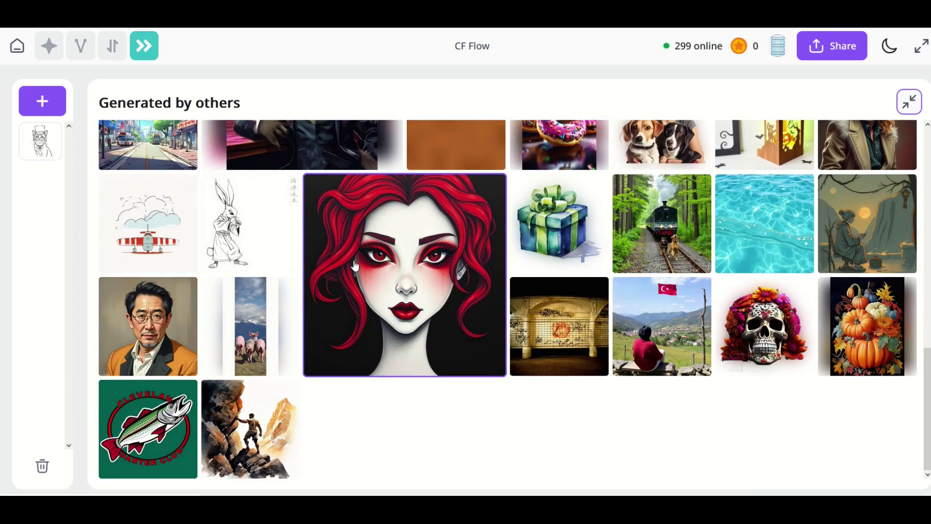
scroll(337, 304, down, 2)
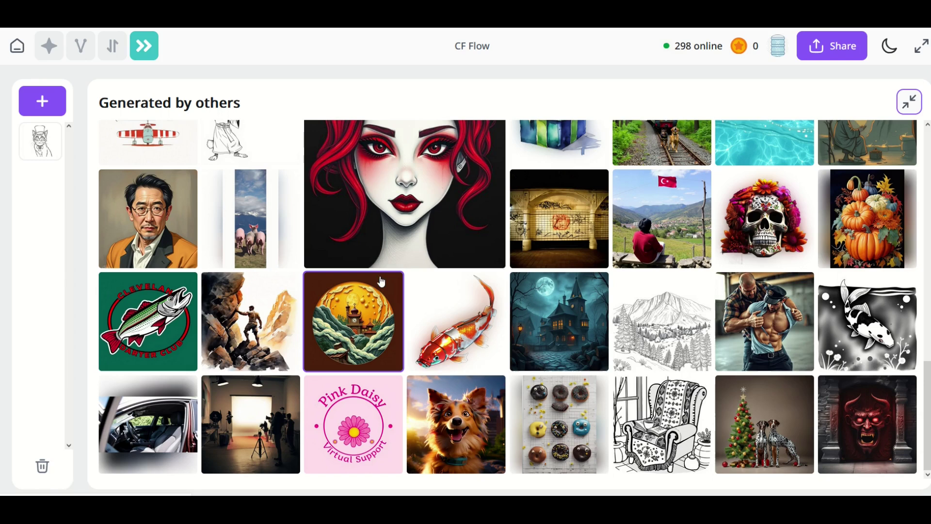
- Open the mountain sketch flow and scroll to the day-of-the-dead sugar skull flow
click(664, 329)
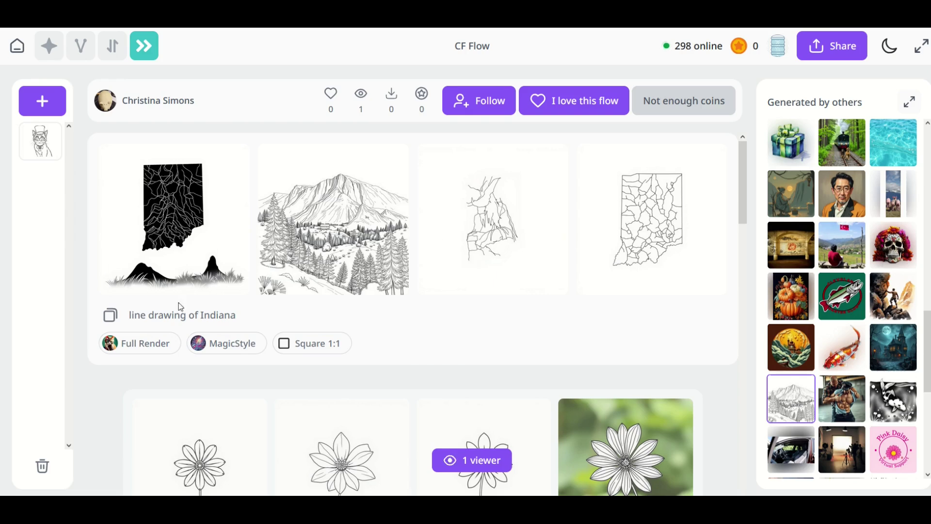
scroll(290, 350, down, 5)
scroll(301, 288, down, 5)
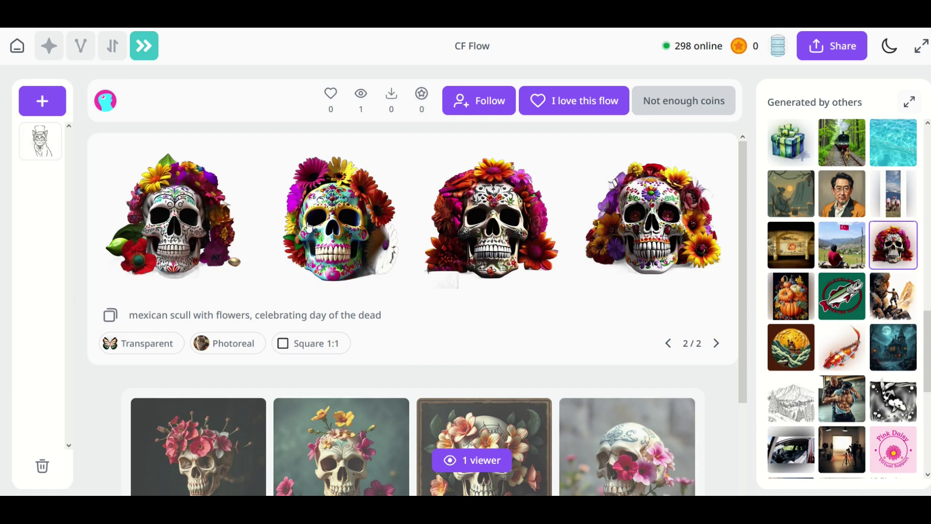
scroll(320, 252, down, 2)
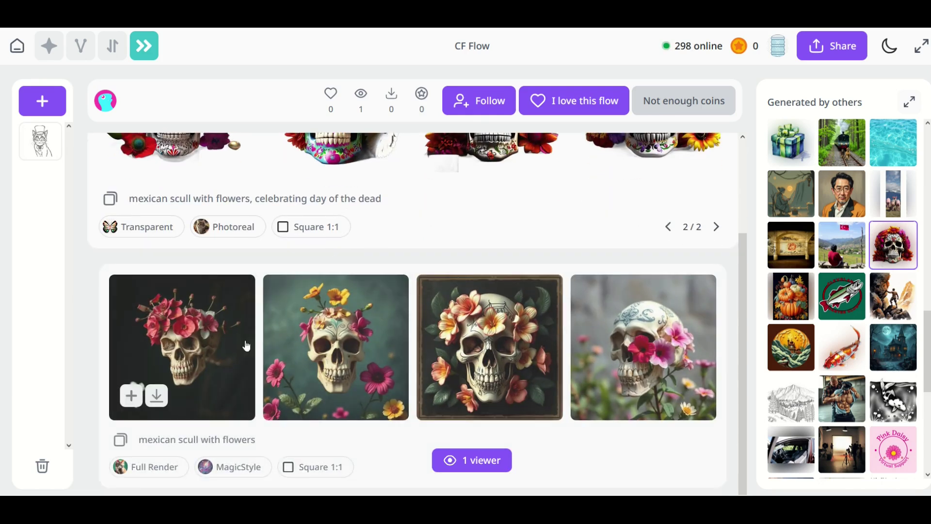
scroll(292, 297, up, 2)
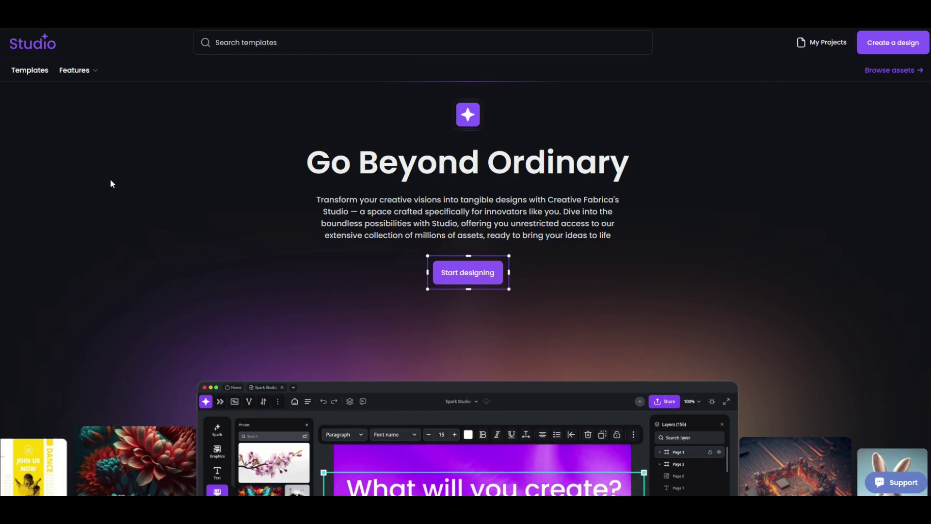
- Scroll the Studio landing page to the 'What will you create?' editor preview
scroll(128, 183, down, 4)
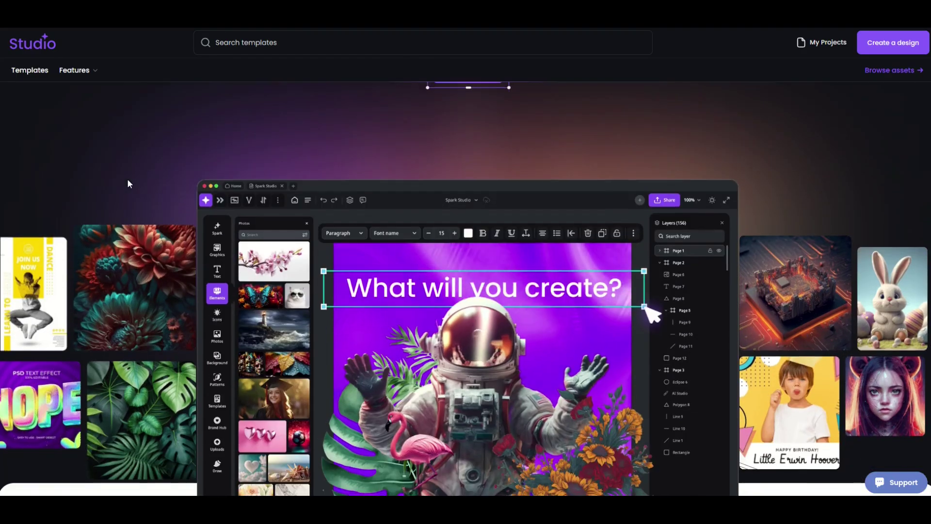
scroll(128, 183, down, 3)
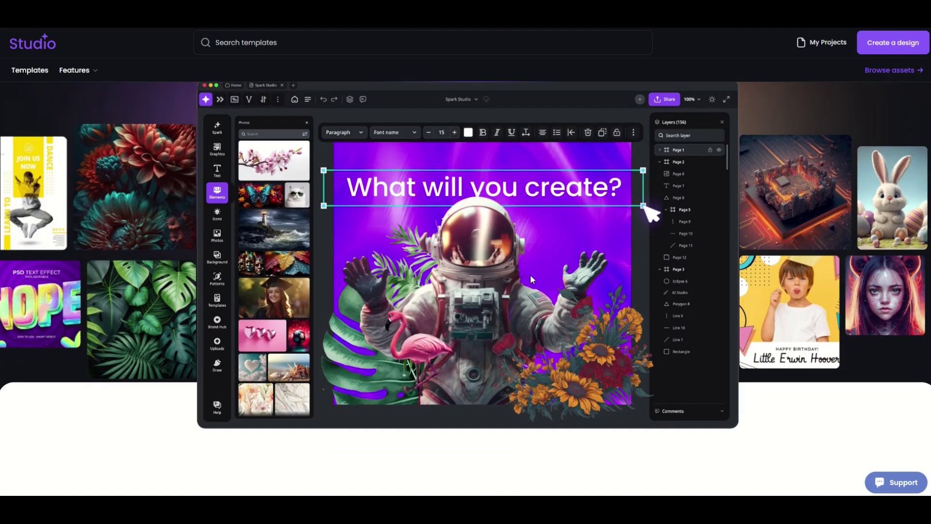
scroll(457, 296, up, 1)
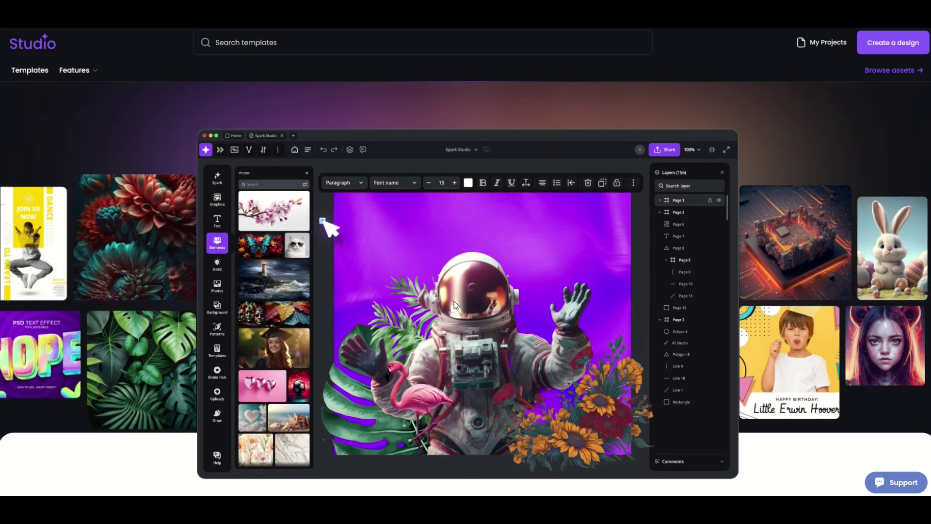